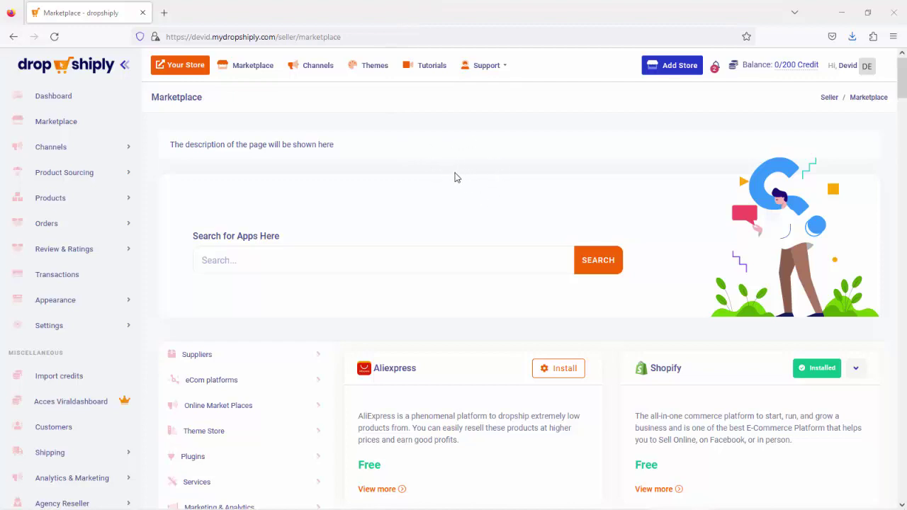
Step: Install the Aliexpress supplier app from its marketplace card
{"action": "scroll", "coordinate": [384, 197], "scroll_direction": "down", "scroll_amount": 3}
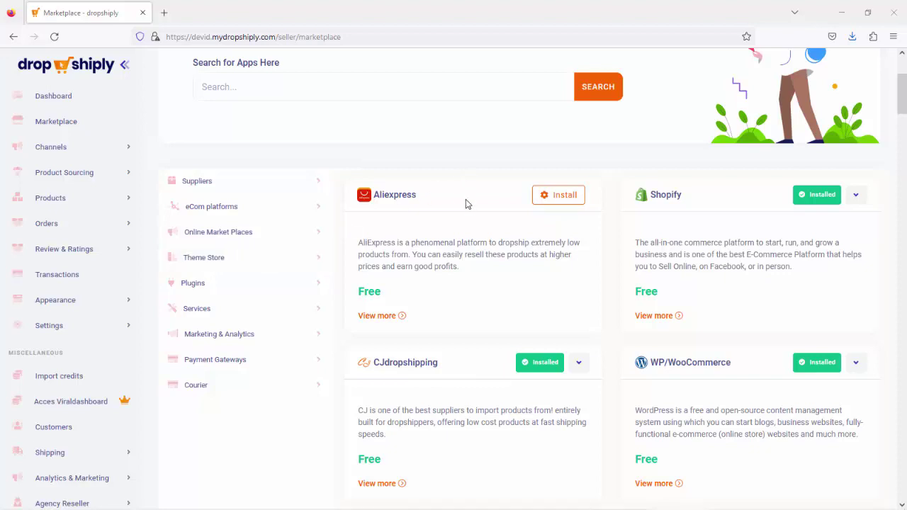
{"action": "left_click", "coordinate": [567, 201]}
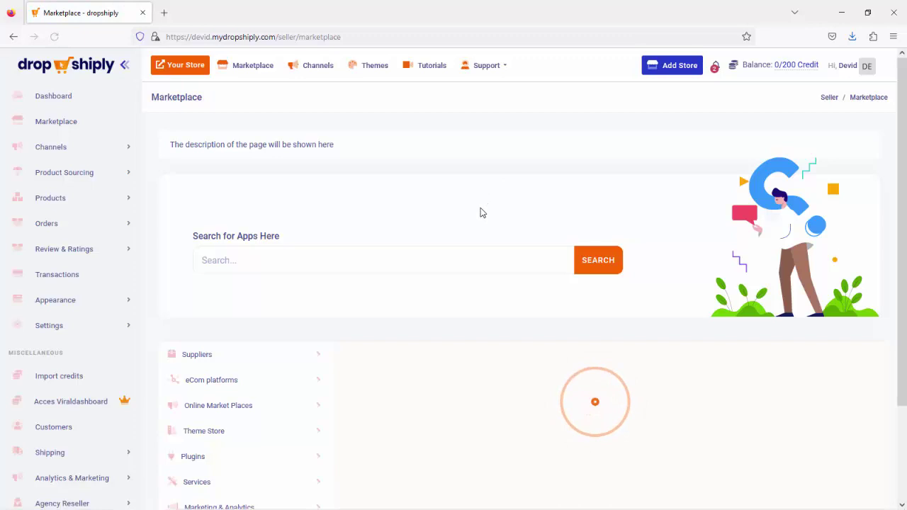
{"action": "scroll", "coordinate": [480, 211], "scroll_direction": "down", "scroll_amount": 2}
{"action": "scroll", "coordinate": [476, 205], "scroll_direction": "down", "scroll_amount": 2}
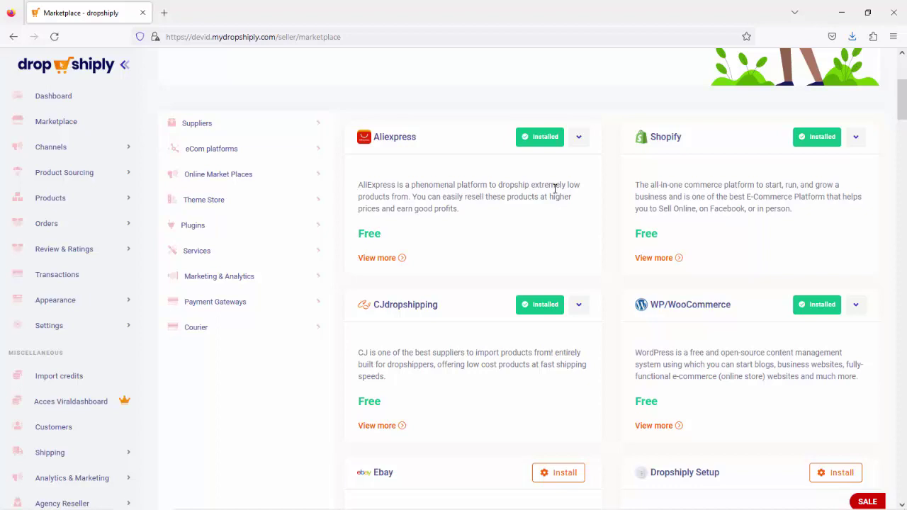
{"action": "scroll", "coordinate": [488, 175], "scroll_direction": "up", "scroll_amount": 3}
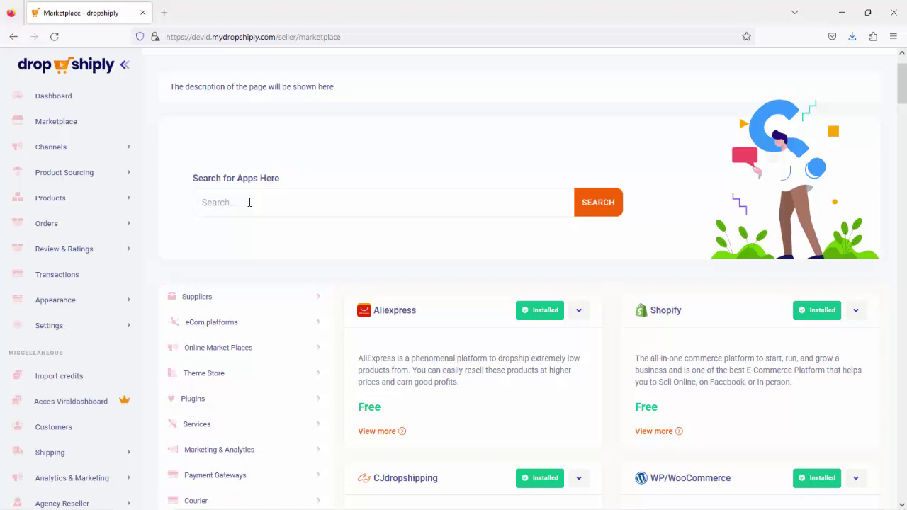
{"action": "scroll", "coordinate": [424, 215], "scroll_direction": "down", "scroll_amount": 2}
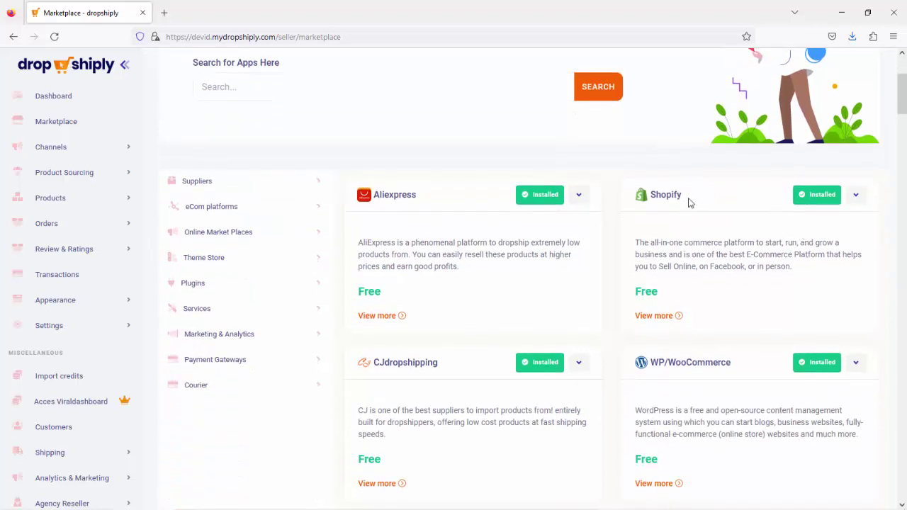
{"action": "scroll", "coordinate": [712, 270], "scroll_direction": "down", "scroll_amount": 3}
{"action": "scroll", "coordinate": [714, 276], "scroll_direction": "up", "scroll_amount": 2}
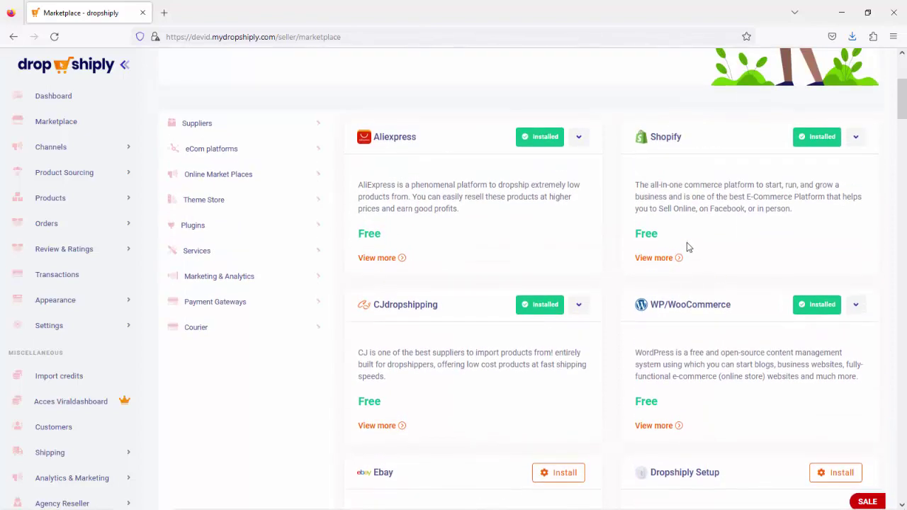
{"action": "scroll", "coordinate": [547, 216], "scroll_direction": "up", "scroll_amount": 2}
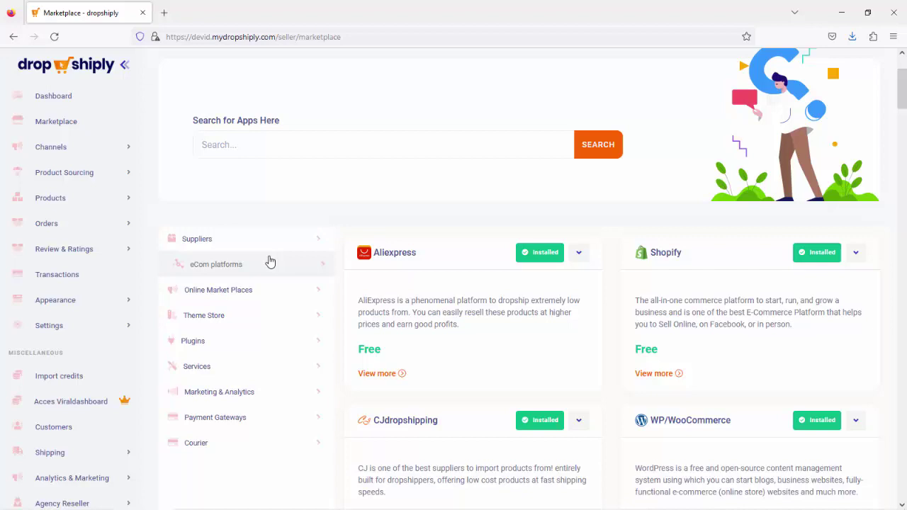
{"action": "scroll", "coordinate": [290, 259], "scroll_direction": "down", "scroll_amount": 1}
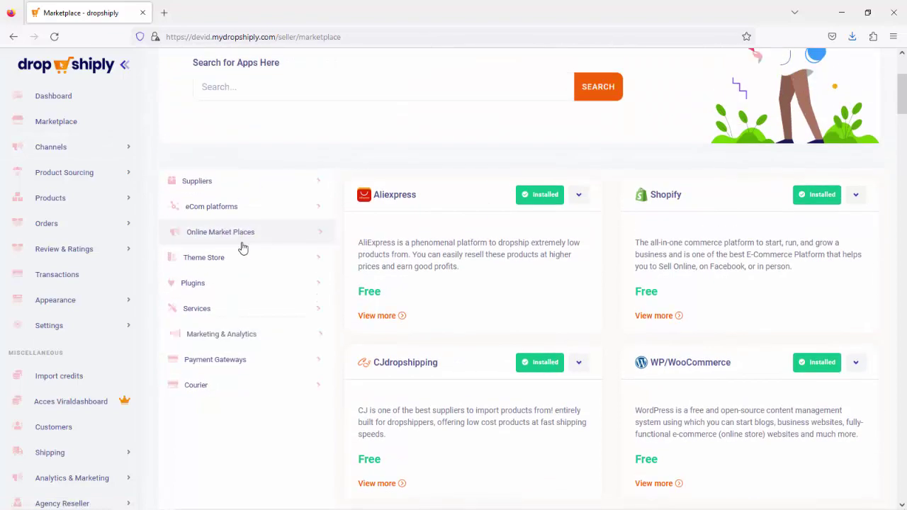
Step: Filter the marketplace to Suppliers and install the Hot Products app
{"action": "left_click", "coordinate": [197, 181]}
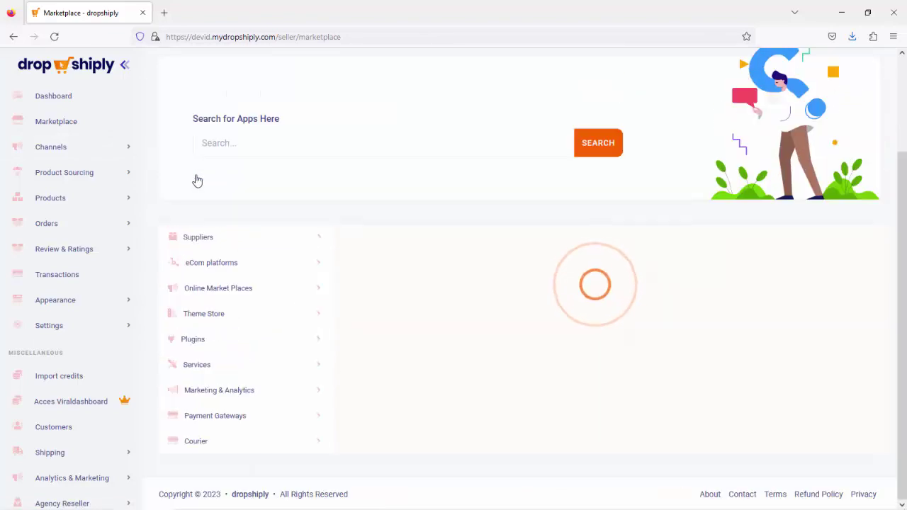
{"action": "scroll", "coordinate": [427, 259], "scroll_direction": "down", "scroll_amount": 3}
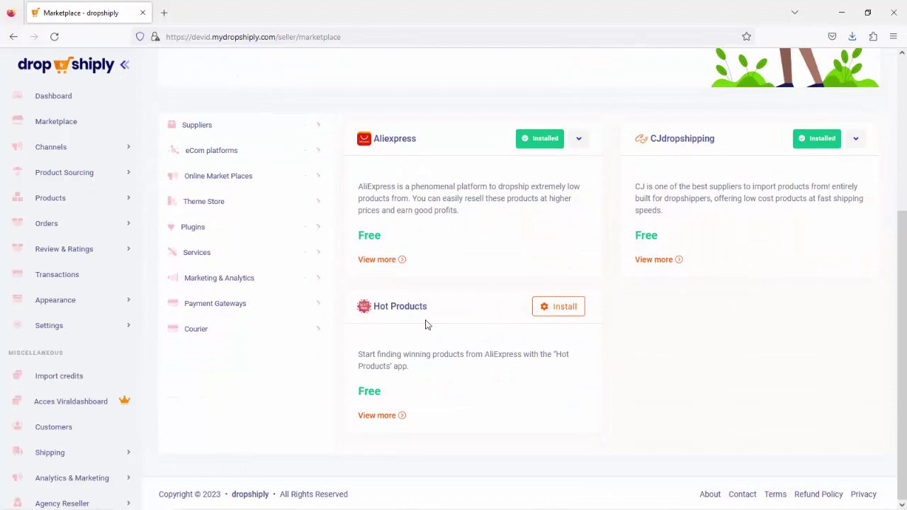
{"action": "left_click", "coordinate": [569, 309]}
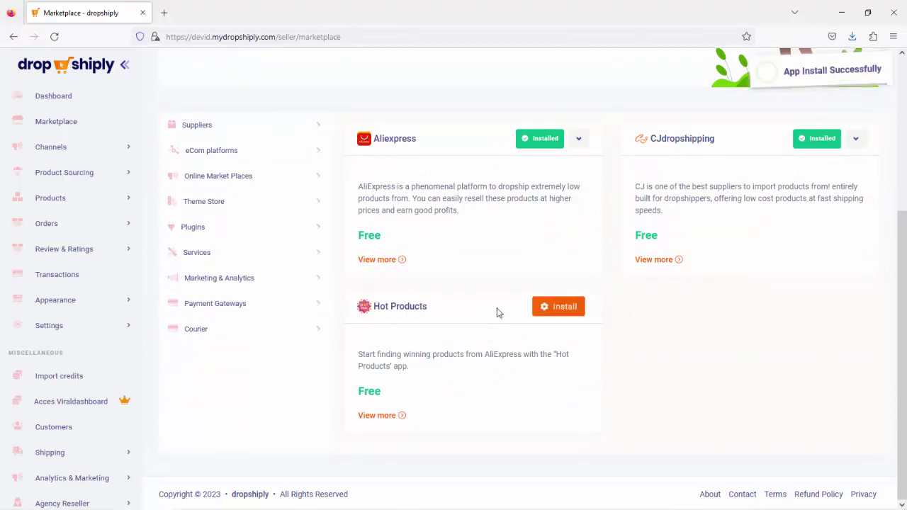
Step: Reload the marketplace and reopen Suppliers to confirm Hot Products shows Installed
{"action": "left_click", "coordinate": [413, 309]}
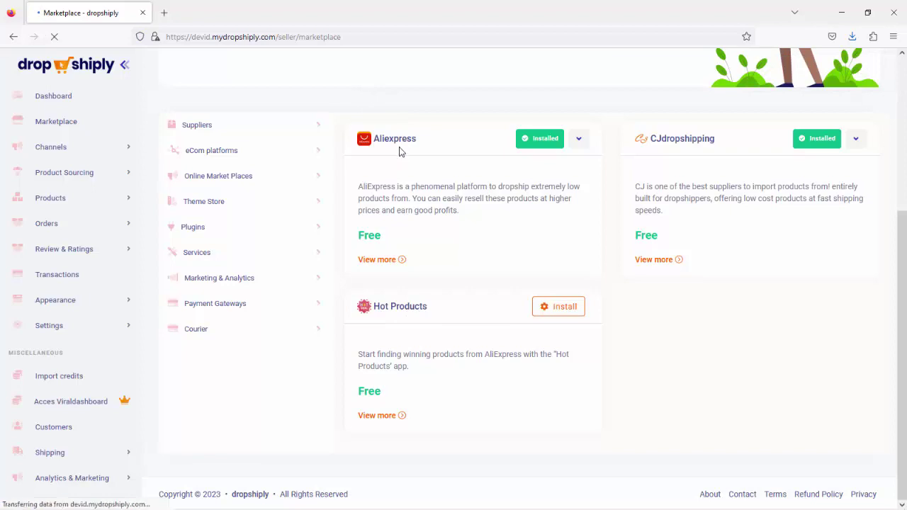
{"action": "scroll", "coordinate": [425, 255], "scroll_direction": "down", "scroll_amount": 3}
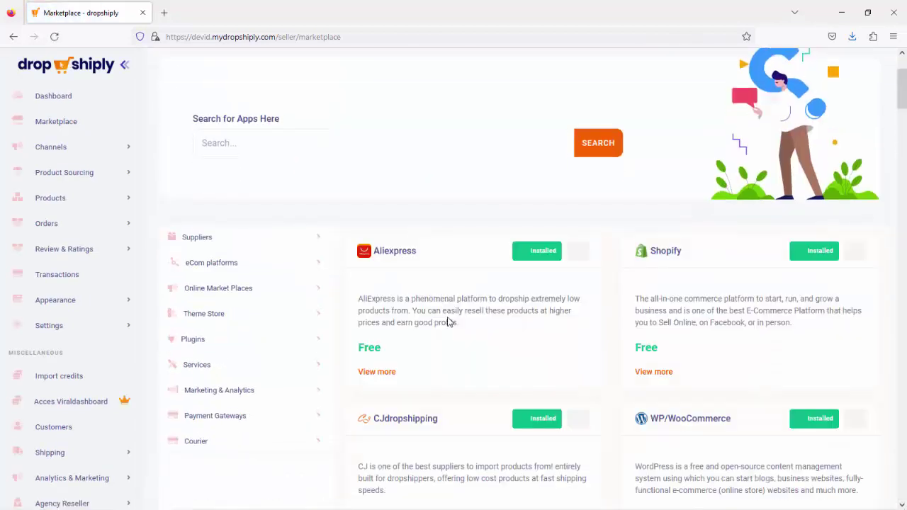
{"action": "scroll", "coordinate": [438, 367], "scroll_direction": "down", "scroll_amount": 2}
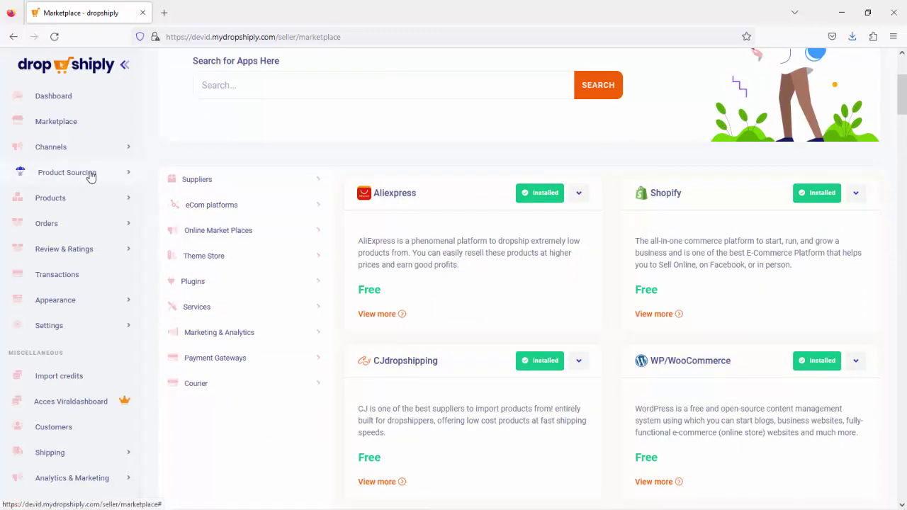
{"action": "scroll", "coordinate": [472, 366], "scroll_direction": "down", "scroll_amount": 3}
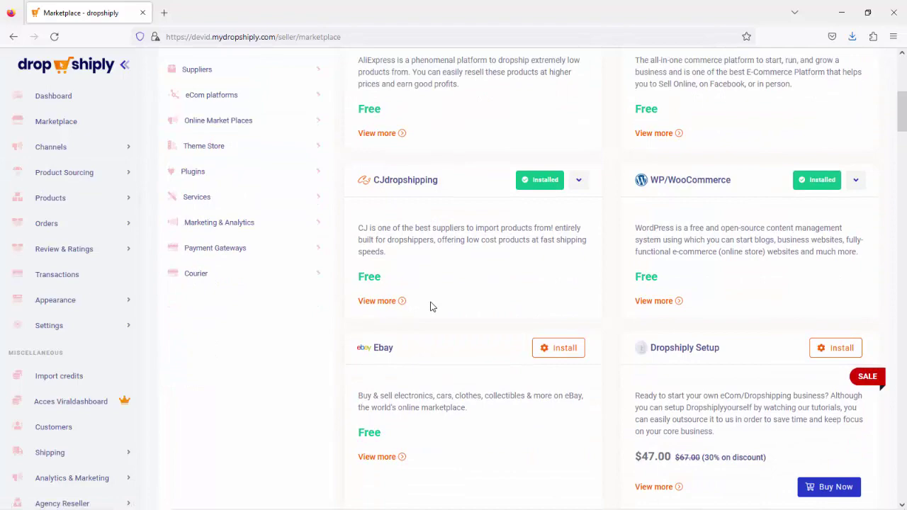
{"action": "scroll", "coordinate": [432, 306], "scroll_direction": "up", "scroll_amount": 3}
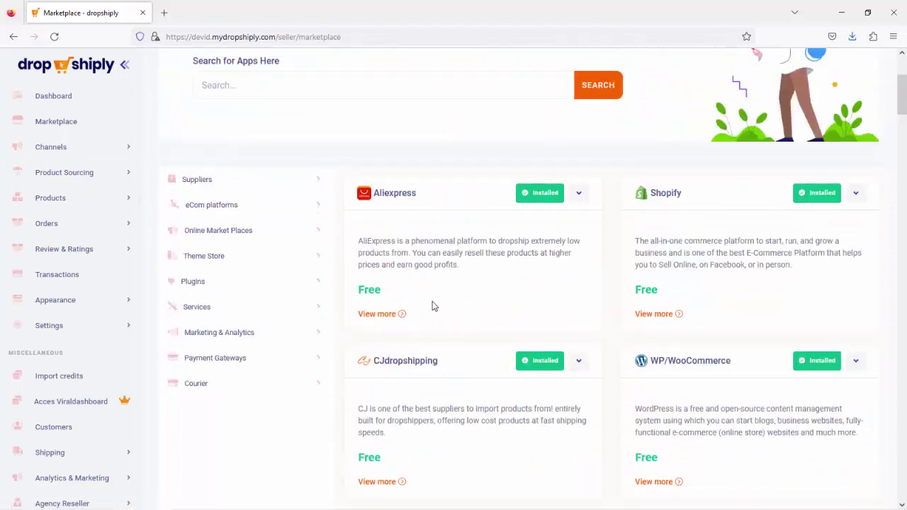
{"action": "left_click", "coordinate": [246, 184]}
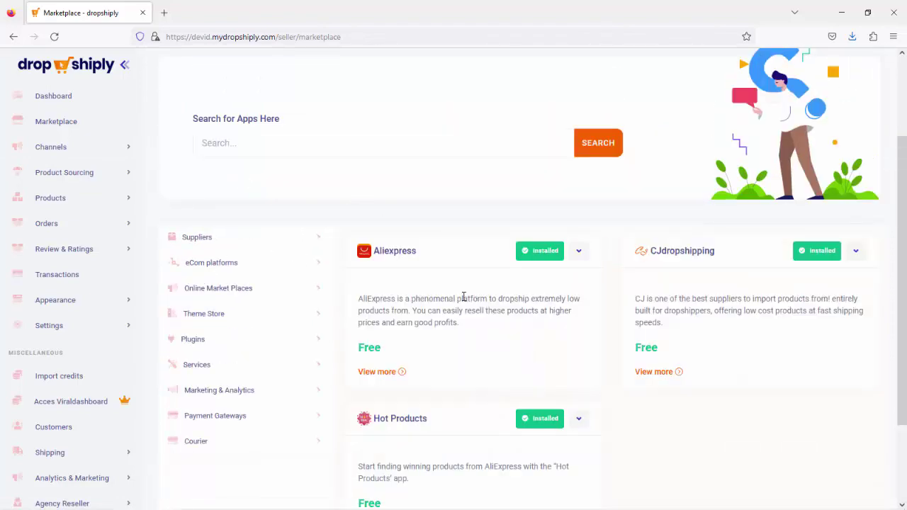
{"action": "scroll", "coordinate": [461, 298], "scroll_direction": "down", "scroll_amount": 2}
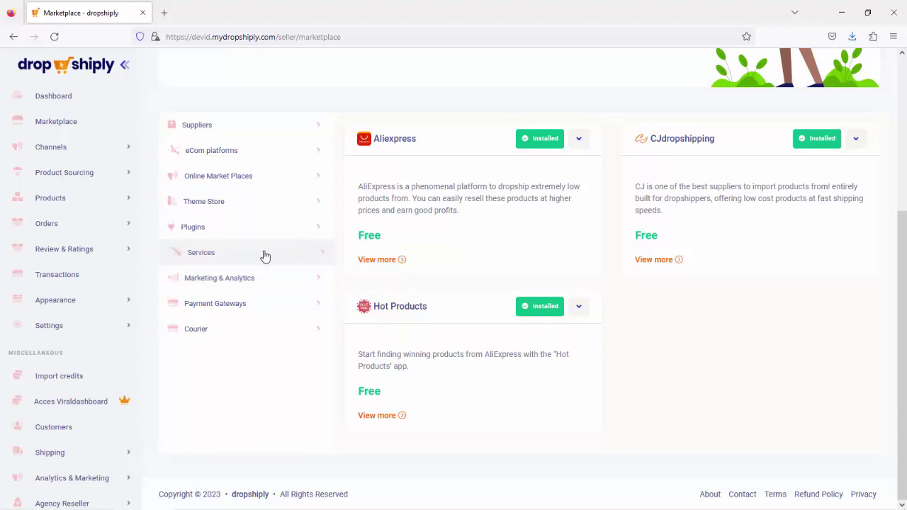
Step: Show the Payment Gateways apps and install Cash on Delivery
{"action": "left_click", "coordinate": [240, 305]}
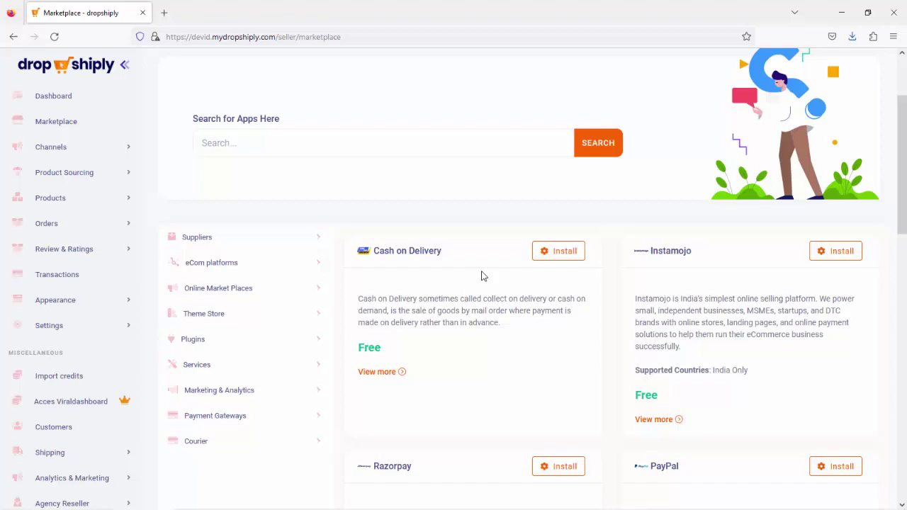
{"action": "left_click", "coordinate": [564, 252]}
{"action": "scroll", "coordinate": [566, 252], "scroll_direction": "down", "scroll_amount": 3}
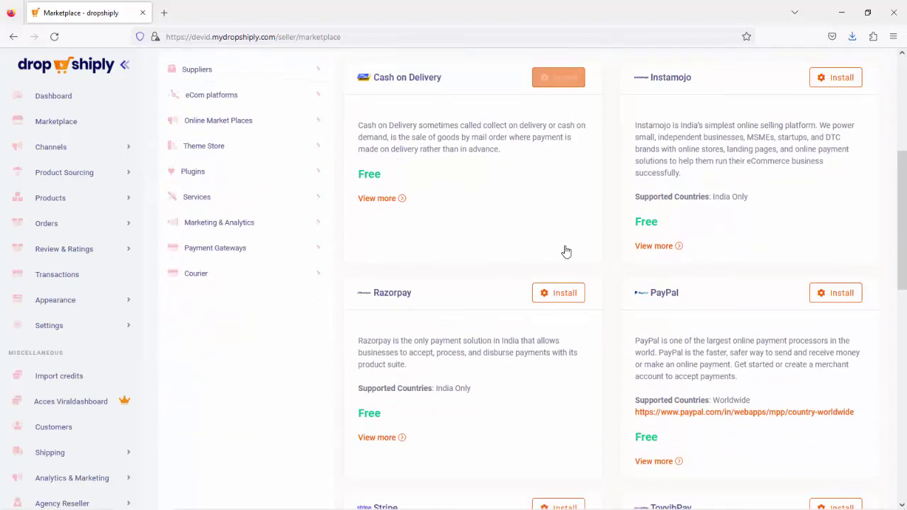
{"action": "scroll", "coordinate": [566, 249], "scroll_direction": "down", "scroll_amount": 1}
{"action": "scroll", "coordinate": [567, 247], "scroll_direction": "up", "scroll_amount": 2}
{"action": "scroll", "coordinate": [567, 247], "scroll_direction": "up", "scroll_amount": 1}
{"action": "scroll", "coordinate": [631, 235], "scroll_direction": "down", "scroll_amount": 4}
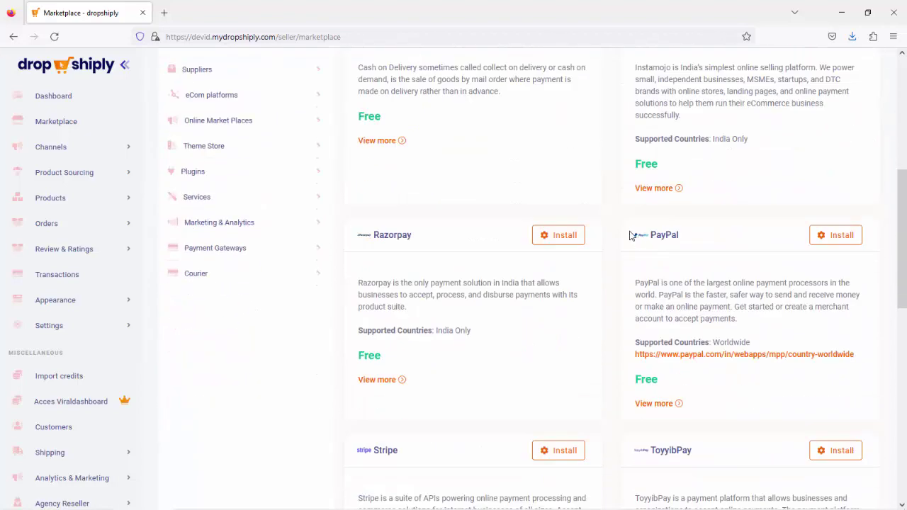
{"action": "scroll", "coordinate": [629, 236], "scroll_direction": "down", "scroll_amount": 3}
{"action": "scroll", "coordinate": [628, 236], "scroll_direction": "down", "scroll_amount": 3}
{"action": "scroll", "coordinate": [624, 248], "scroll_direction": "down", "scroll_amount": 2}
{"action": "scroll", "coordinate": [621, 255], "scroll_direction": "up", "scroll_amount": 5}
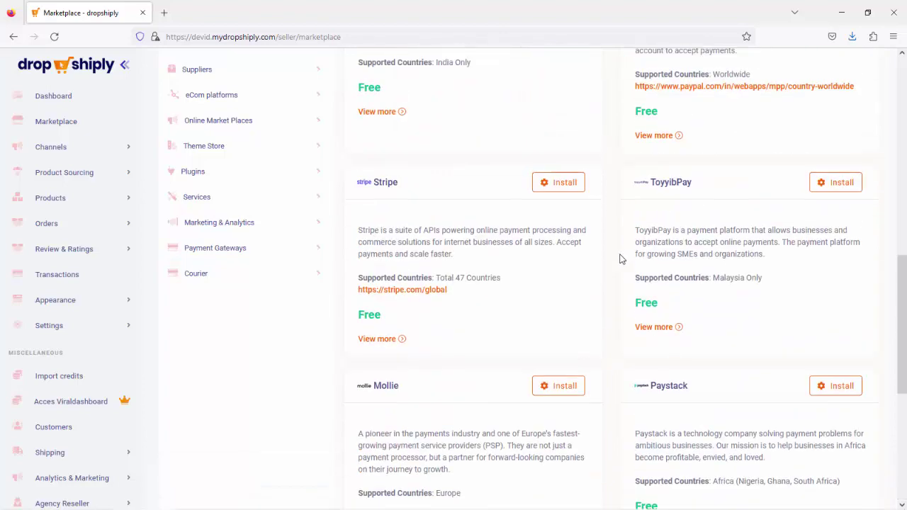
{"action": "scroll", "coordinate": [620, 259], "scroll_direction": "up", "scroll_amount": 3}
{"action": "scroll", "coordinate": [619, 259], "scroll_direction": "up", "scroll_amount": 1}
{"action": "scroll", "coordinate": [619, 260], "scroll_direction": "up", "scroll_amount": 1}
{"action": "scroll", "coordinate": [619, 259], "scroll_direction": "up", "scroll_amount": 2}
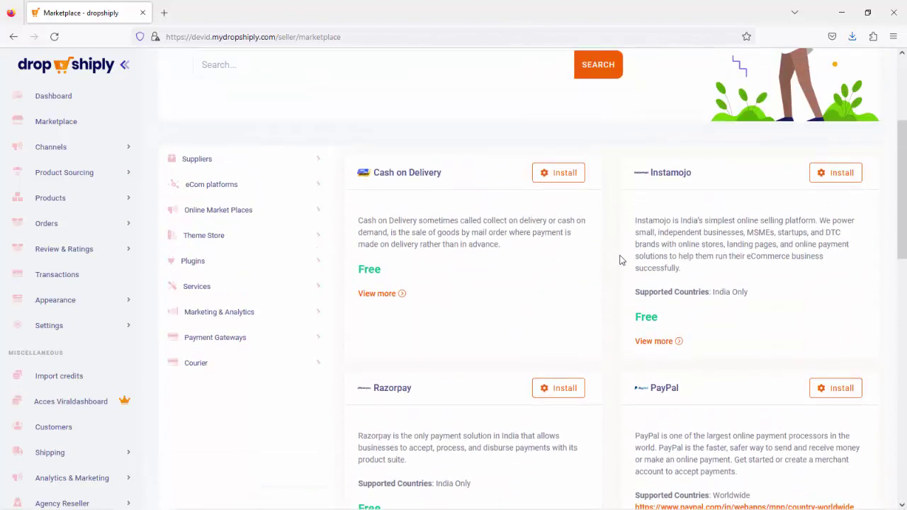
{"action": "scroll", "coordinate": [619, 259], "scroll_direction": "down", "scroll_amount": 3}
Step: Install the PayPal payment gateway app
{"action": "left_click", "coordinate": [842, 160]}
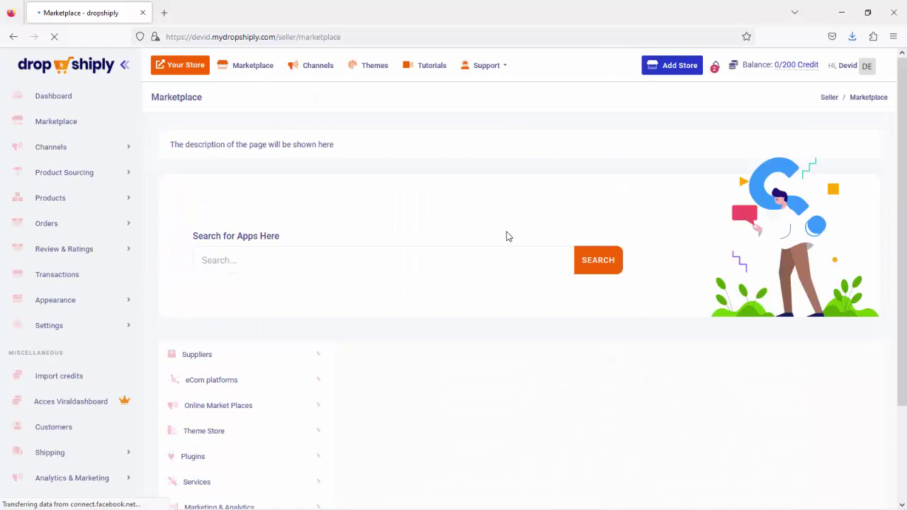
{"action": "scroll", "coordinate": [506, 245], "scroll_direction": "down", "scroll_amount": 2}
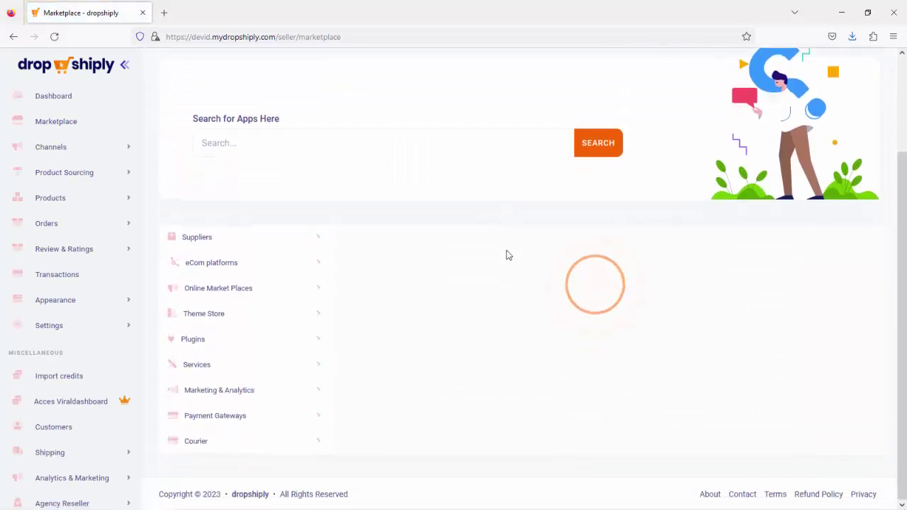
{"action": "scroll", "coordinate": [506, 254], "scroll_direction": "down", "scroll_amount": 2}
{"action": "scroll", "coordinate": [506, 255], "scroll_direction": "down", "scroll_amount": 1}
{"action": "scroll", "coordinate": [506, 255], "scroll_direction": "down", "scroll_amount": 3}
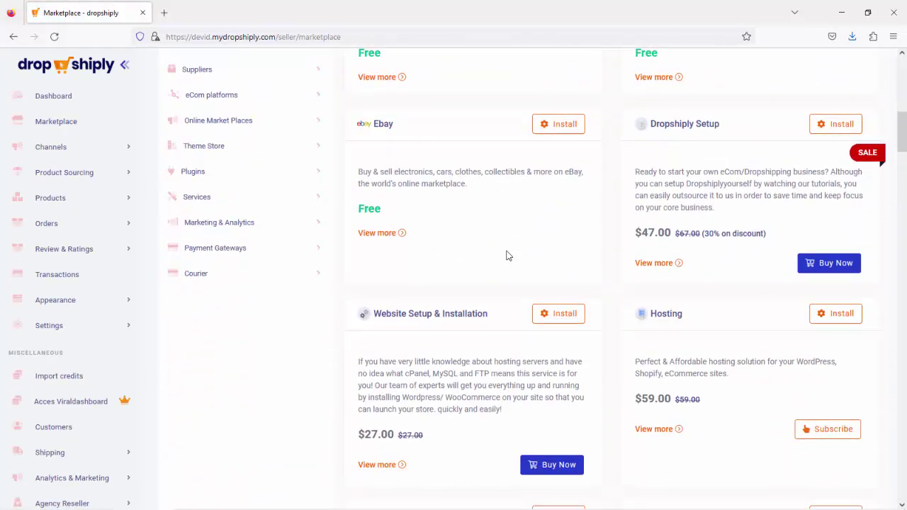
{"action": "scroll", "coordinate": [503, 251], "scroll_direction": "up", "scroll_amount": 5}
Step: Reopen Payment Gateways to check that PayPal is marked Installed
{"action": "left_click", "coordinate": [227, 251]}
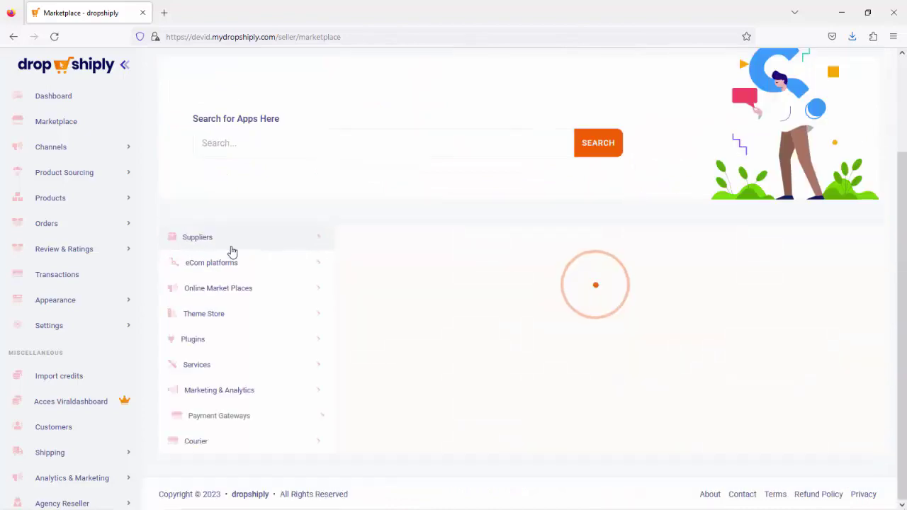
{"action": "scroll", "coordinate": [505, 269], "scroll_direction": "down", "scroll_amount": 6}
{"action": "scroll", "coordinate": [506, 275], "scroll_direction": "down", "scroll_amount": 1}
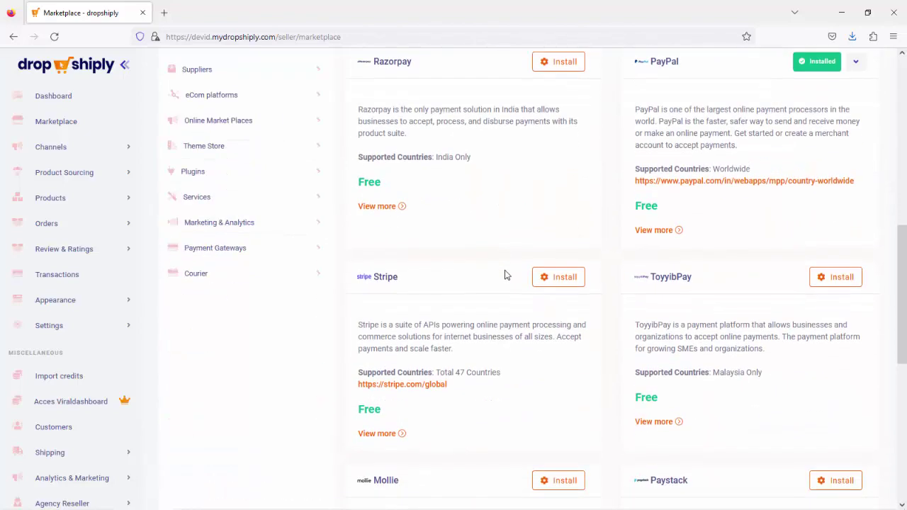
{"action": "scroll", "coordinate": [571, 283], "scroll_direction": "up", "scroll_amount": 3}
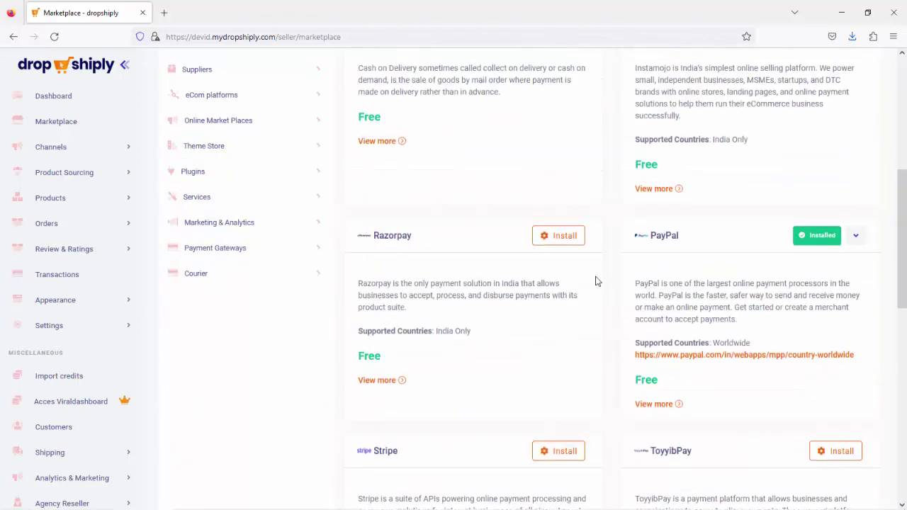
{"action": "scroll", "coordinate": [715, 298], "scroll_direction": "up", "scroll_amount": 1}
{"action": "scroll", "coordinate": [777, 314], "scroll_direction": "down", "scroll_amount": 1}
{"action": "scroll", "coordinate": [638, 326], "scroll_direction": "down", "scroll_amount": 3}
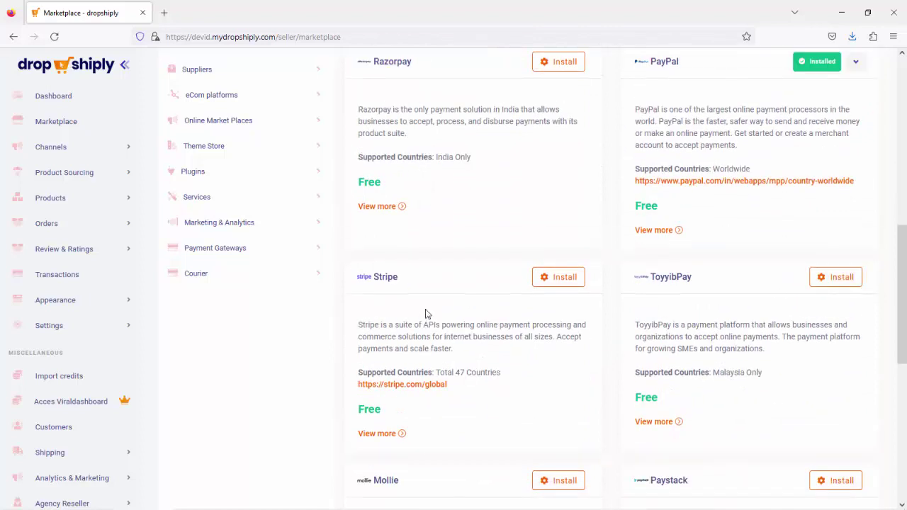
Step: Install the Stripe payment gateway app
{"action": "left_click", "coordinate": [561, 279]}
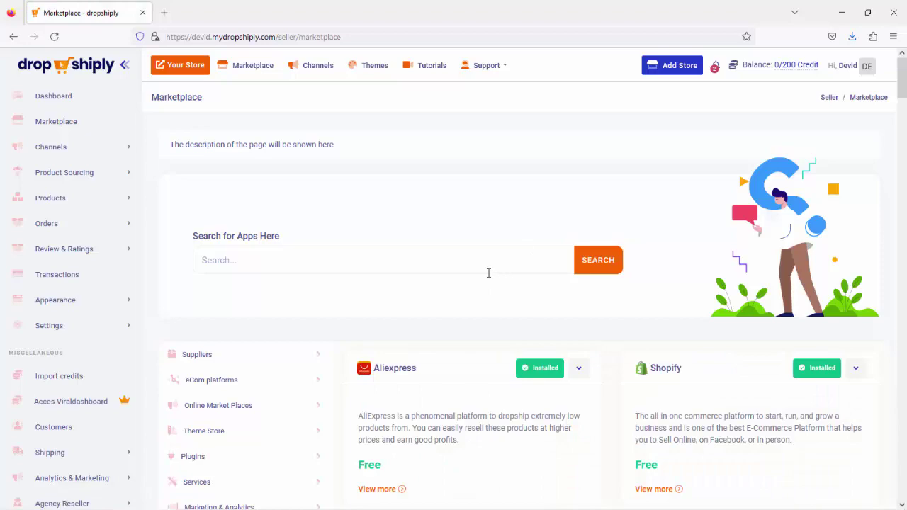
{"action": "scroll", "coordinate": [307, 330], "scroll_direction": "down", "scroll_amount": 2}
{"action": "scroll", "coordinate": [243, 366], "scroll_direction": "down", "scroll_amount": 3}
Step: Reload the Payment Gateways list to check Stripe's install status next to PayPal
{"action": "left_click", "coordinate": [241, 365]}
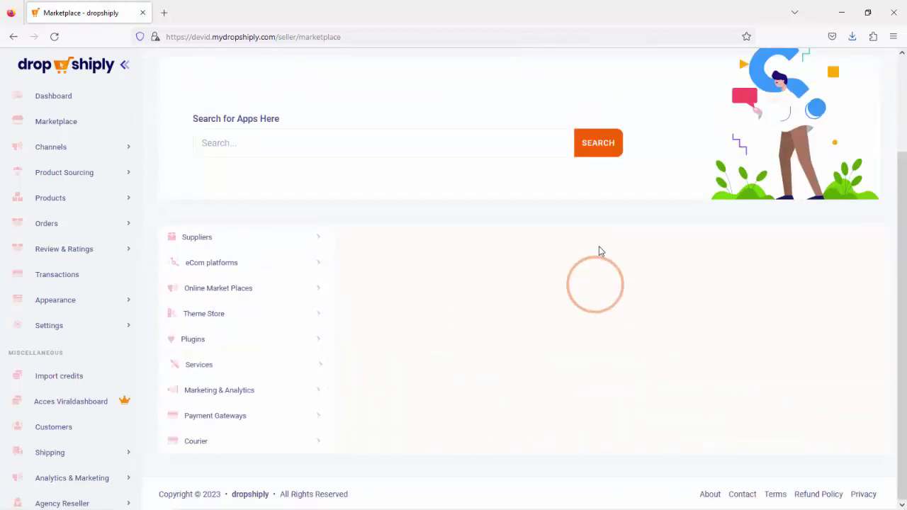
{"action": "scroll", "coordinate": [610, 305], "scroll_direction": "down", "scroll_amount": 2}
{"action": "scroll", "coordinate": [565, 287], "scroll_direction": "down", "scroll_amount": 2}
{"action": "scroll", "coordinate": [480, 248], "scroll_direction": "down", "scroll_amount": 3}
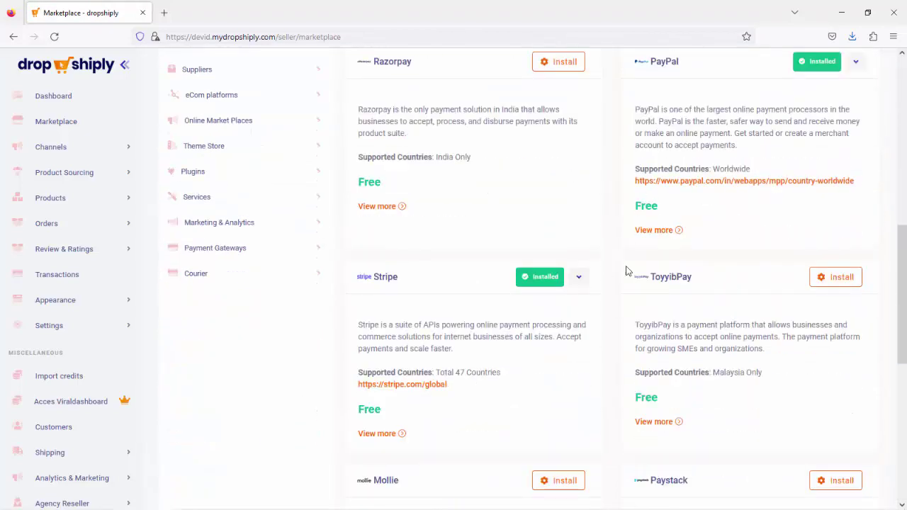
{"action": "scroll", "coordinate": [436, 246], "scroll_direction": "down", "scroll_amount": 2}
{"action": "scroll", "coordinate": [508, 307], "scroll_direction": "down", "scroll_amount": 2}
{"action": "scroll", "coordinate": [503, 304], "scroll_direction": "down", "scroll_amount": 1}
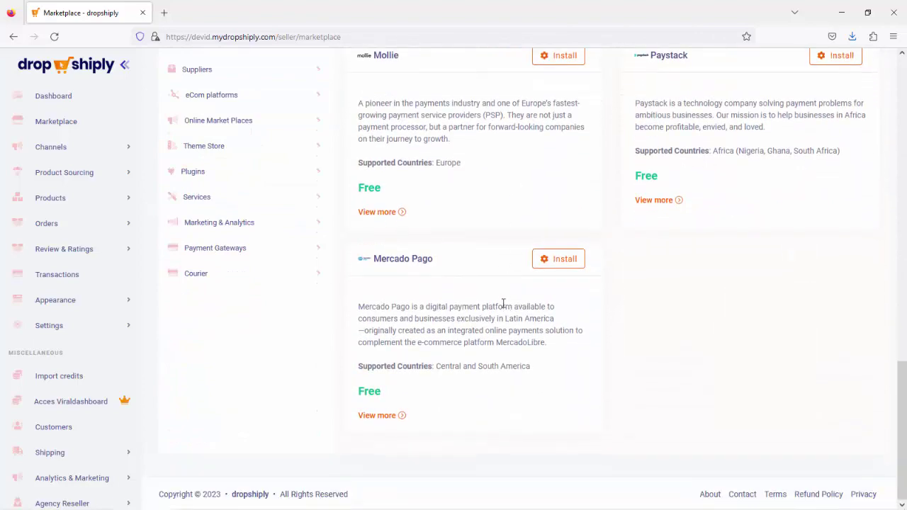
{"action": "scroll", "coordinate": [503, 304], "scroll_direction": "up", "scroll_amount": 4}
{"action": "scroll", "coordinate": [503, 304], "scroll_direction": "up", "scroll_amount": 4}
{"action": "scroll", "coordinate": [503, 304], "scroll_direction": "up", "scroll_amount": 2}
{"action": "scroll", "coordinate": [583, 294], "scroll_direction": "down", "scroll_amount": 3}
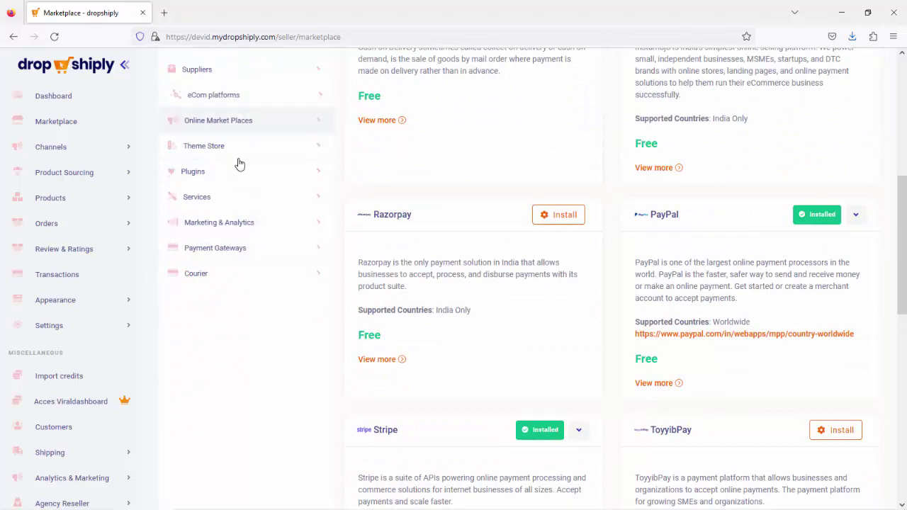
{"action": "scroll", "coordinate": [240, 164], "scroll_direction": "up", "scroll_amount": 2}
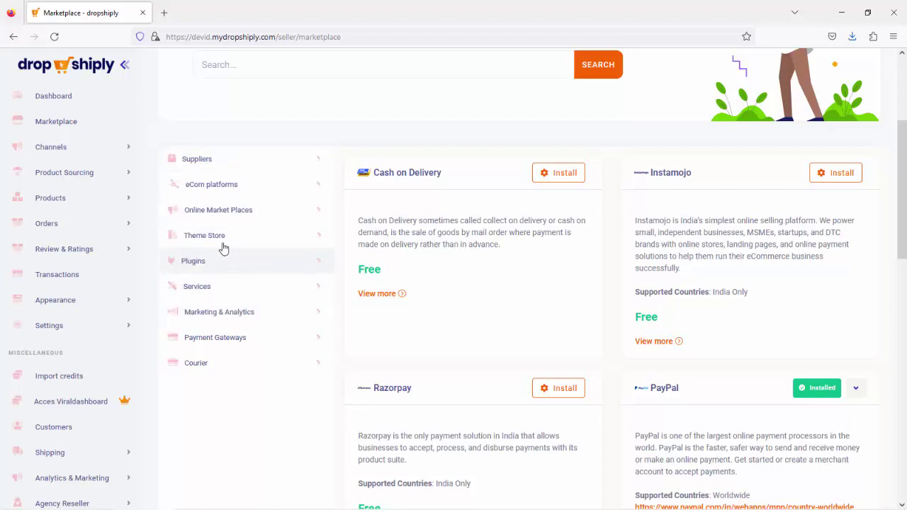
Step: Browse Marketing & Analytics: Facebook Pixel, Google Analytics, Tag Manager, WhatsApp API, Reports
{"action": "left_click", "coordinate": [232, 314]}
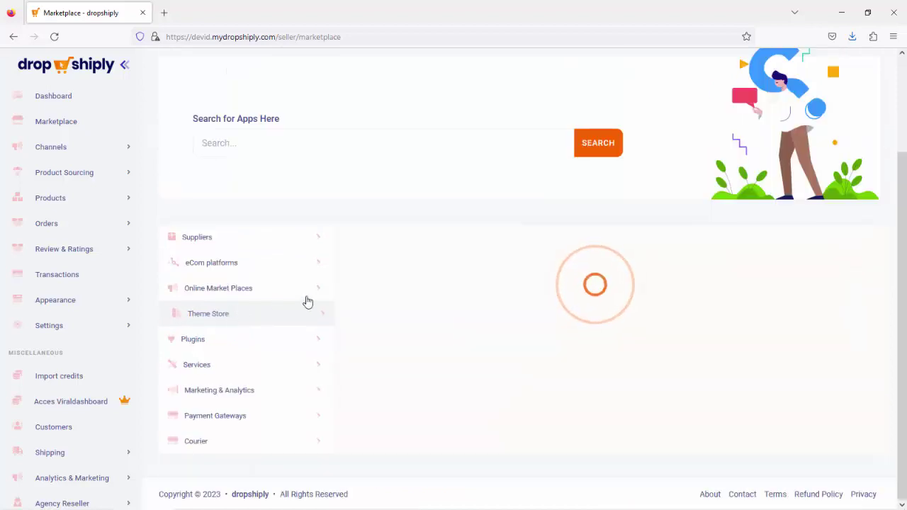
{"action": "scroll", "coordinate": [505, 227], "scroll_direction": "down", "scroll_amount": 1}
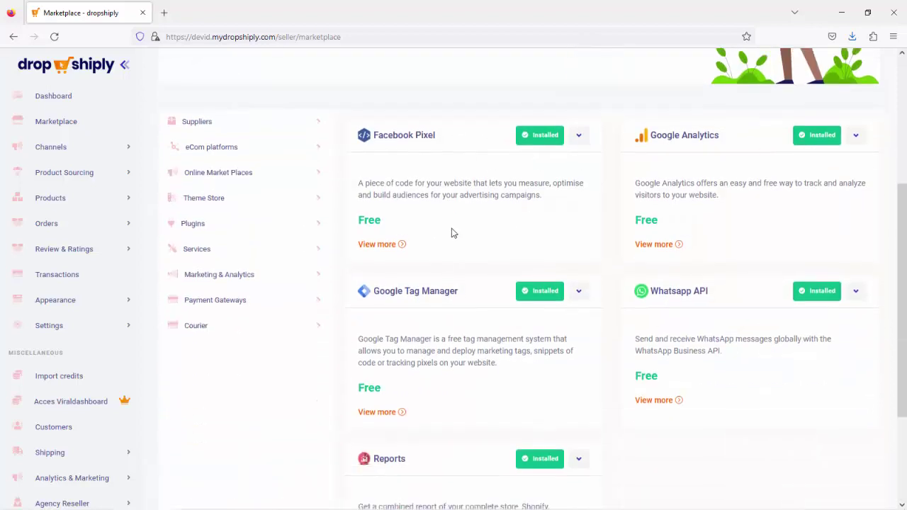
{"action": "scroll", "coordinate": [481, 333], "scroll_direction": "down", "scroll_amount": 3}
{"action": "scroll", "coordinate": [464, 284], "scroll_direction": "up", "scroll_amount": 4}
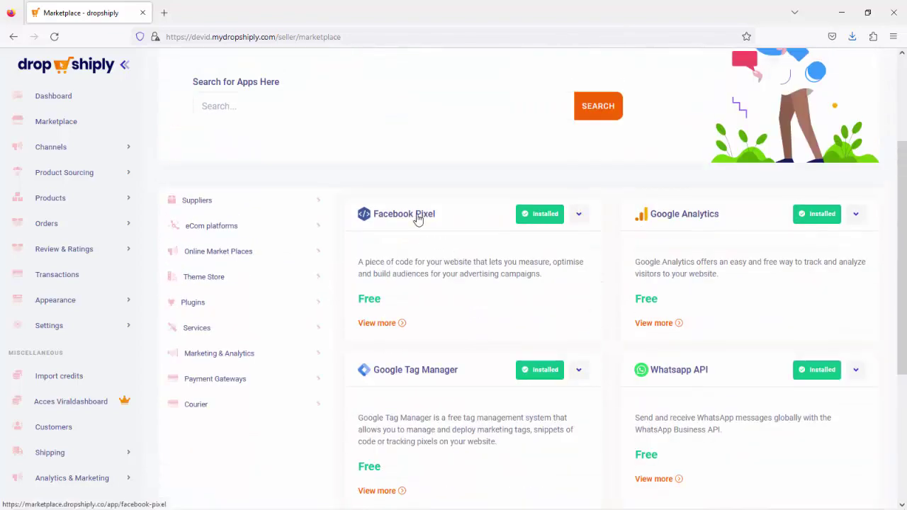
{"action": "scroll", "coordinate": [693, 262], "scroll_direction": "down", "scroll_amount": 2}
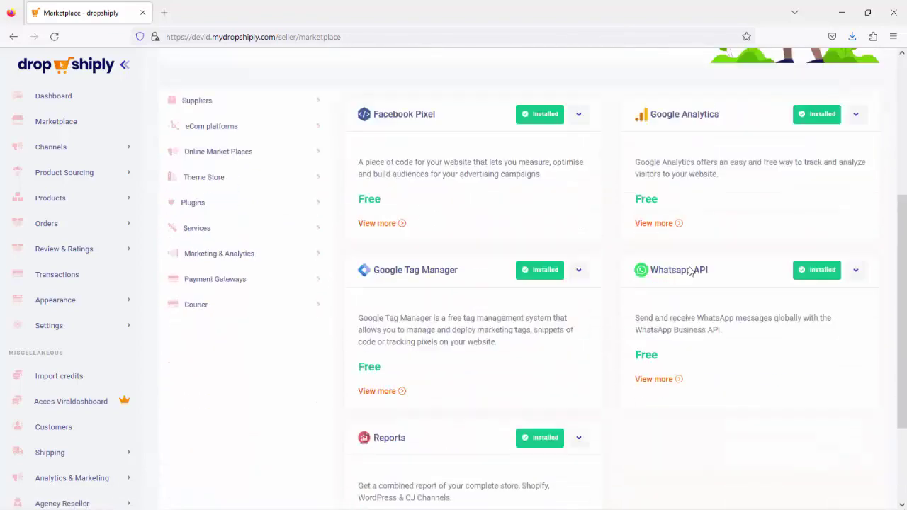
{"action": "scroll", "coordinate": [691, 271], "scroll_direction": "down", "scroll_amount": 1}
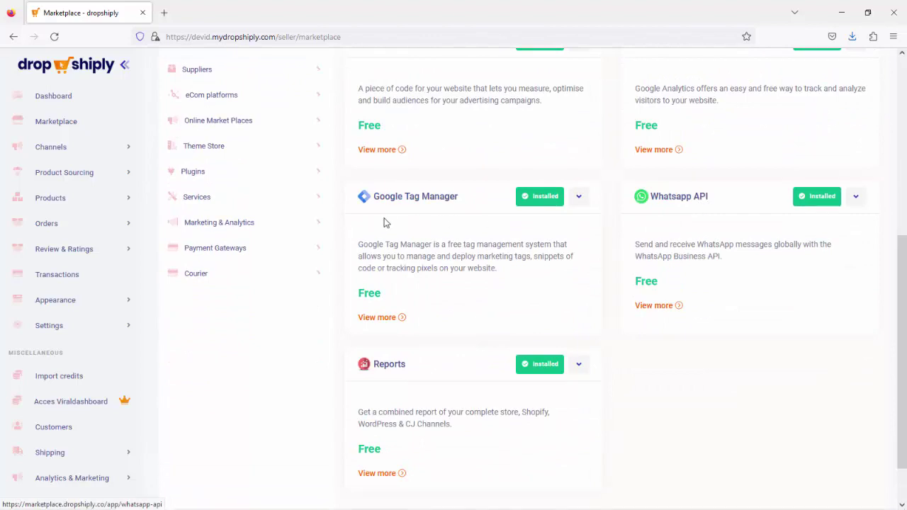
{"action": "scroll", "coordinate": [455, 227], "scroll_direction": "up", "scroll_amount": 2}
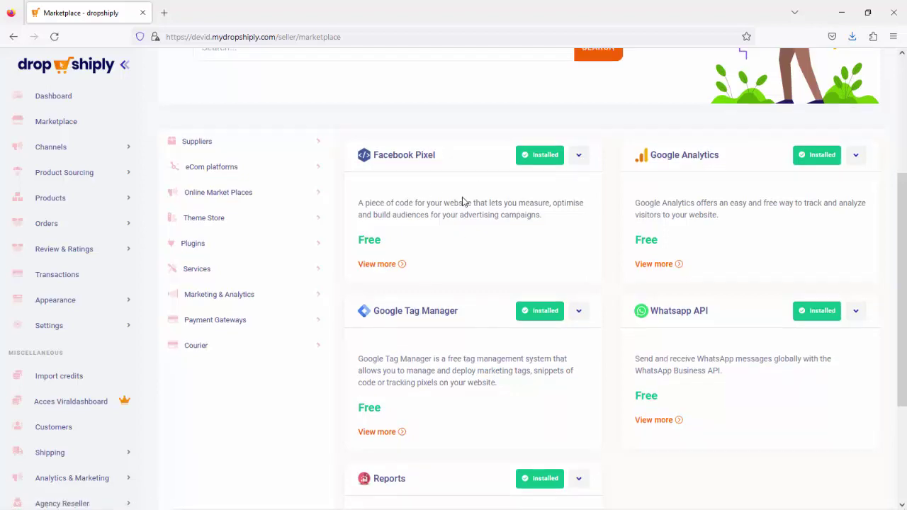
{"action": "scroll", "coordinate": [462, 202], "scroll_direction": "down", "scroll_amount": 3}
{"action": "scroll", "coordinate": [465, 236], "scroll_direction": "down", "scroll_amount": 2}
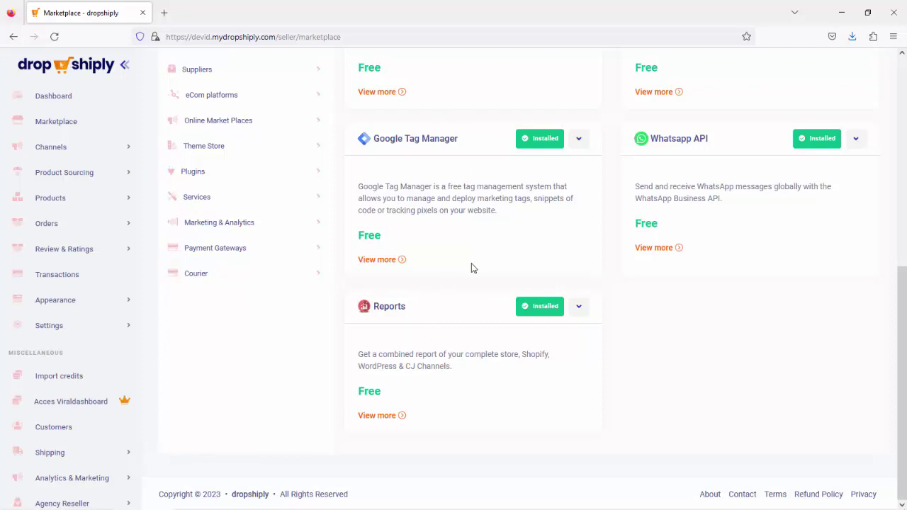
{"action": "scroll", "coordinate": [474, 268], "scroll_direction": "up", "scroll_amount": 3}
{"action": "scroll", "coordinate": [488, 193], "scroll_direction": "down", "scroll_amount": 1}
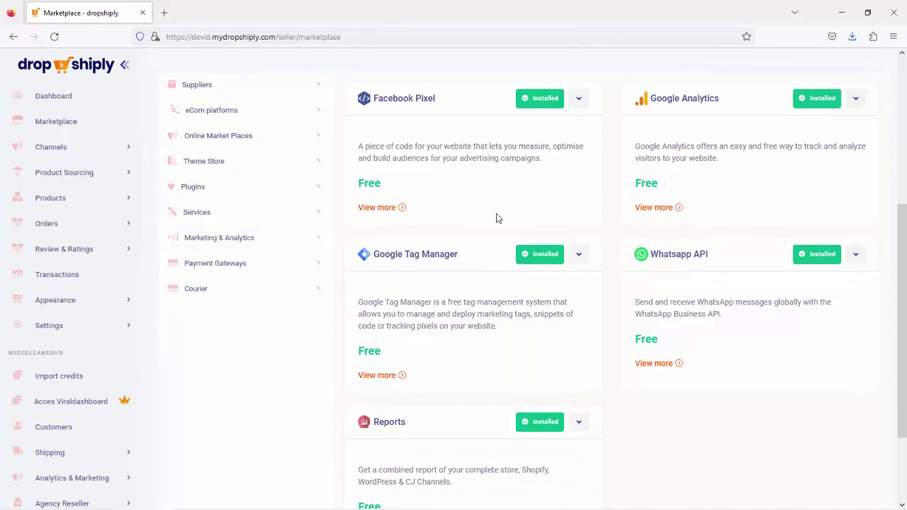
{"action": "scroll", "coordinate": [488, 228], "scroll_direction": "down", "scroll_amount": 2}
{"action": "scroll", "coordinate": [99, 397], "scroll_direction": "down", "scroll_amount": 1}
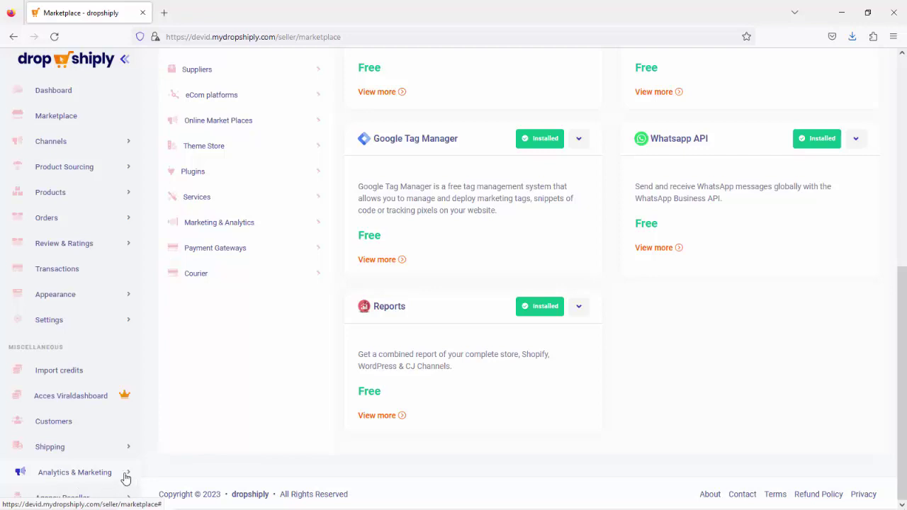
{"action": "scroll", "coordinate": [334, 385], "scroll_direction": "up", "scroll_amount": 2}
{"action": "scroll", "coordinate": [354, 297], "scroll_direction": "up", "scroll_amount": 2}
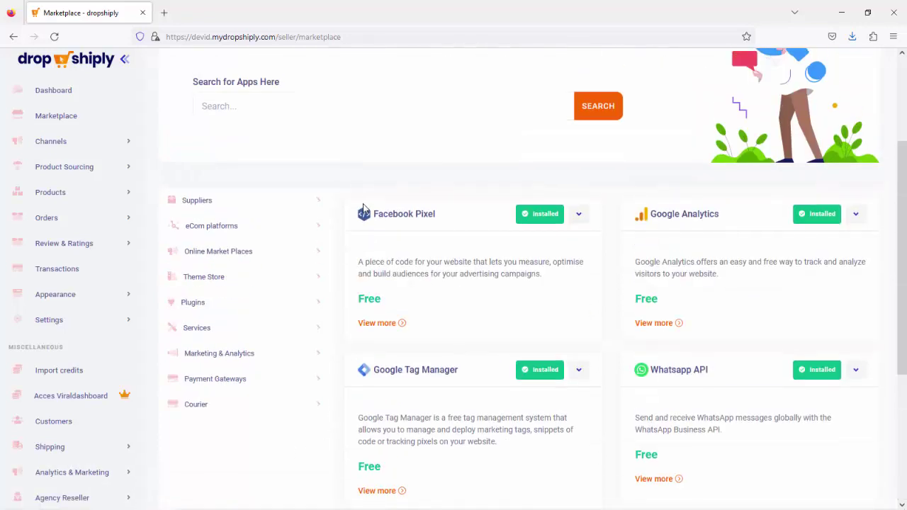